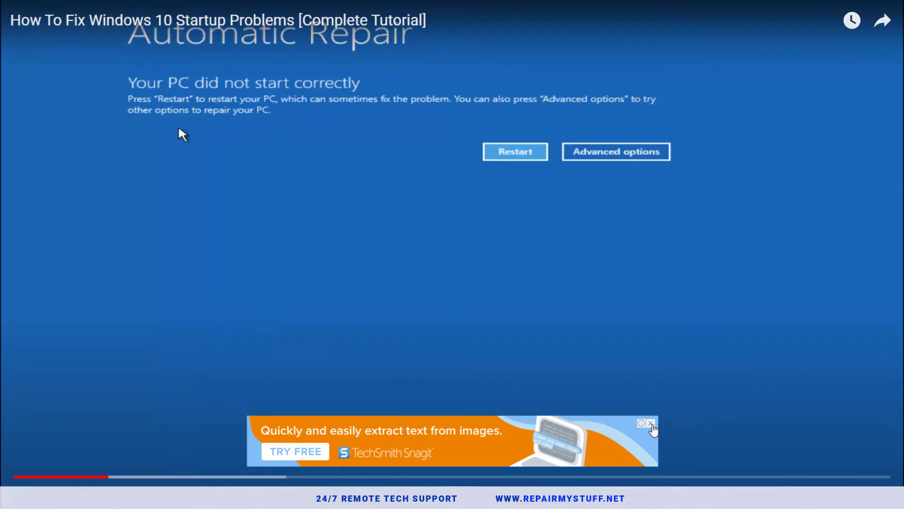
# Go from Automatic Repair via Advanced options and Troubleshoot to the Advanced options page
pyautogui.click(651, 423)
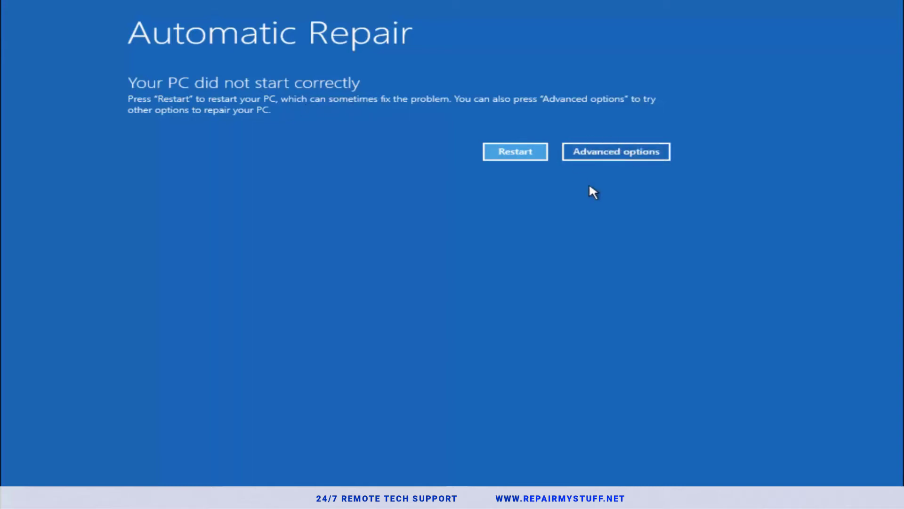
pyautogui.click(616, 152)
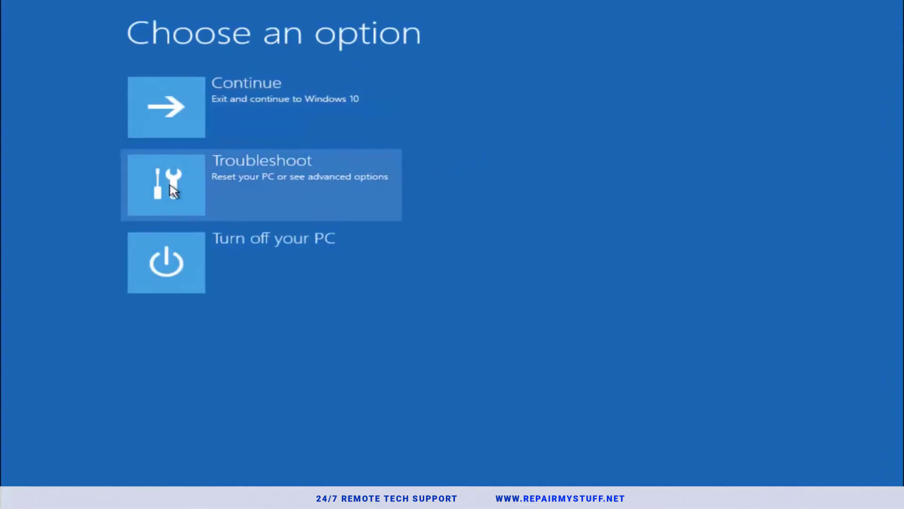
pyautogui.click(188, 179)
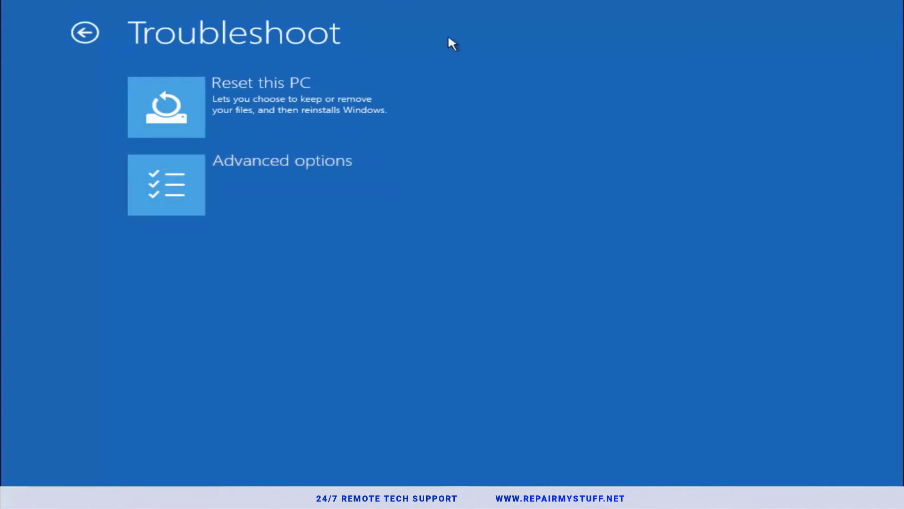
pyautogui.click(202, 184)
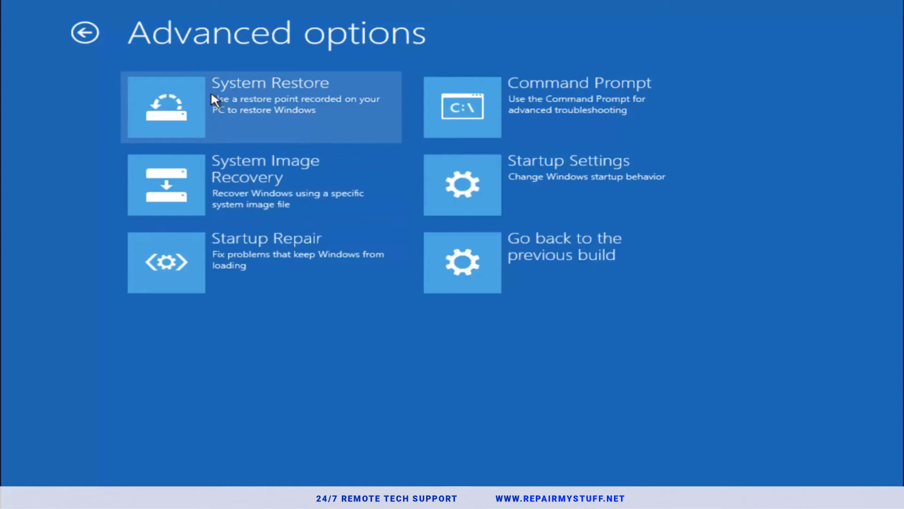
# Launch System Restore and advance to the restore point list showing 'before update'
pyautogui.click(216, 108)
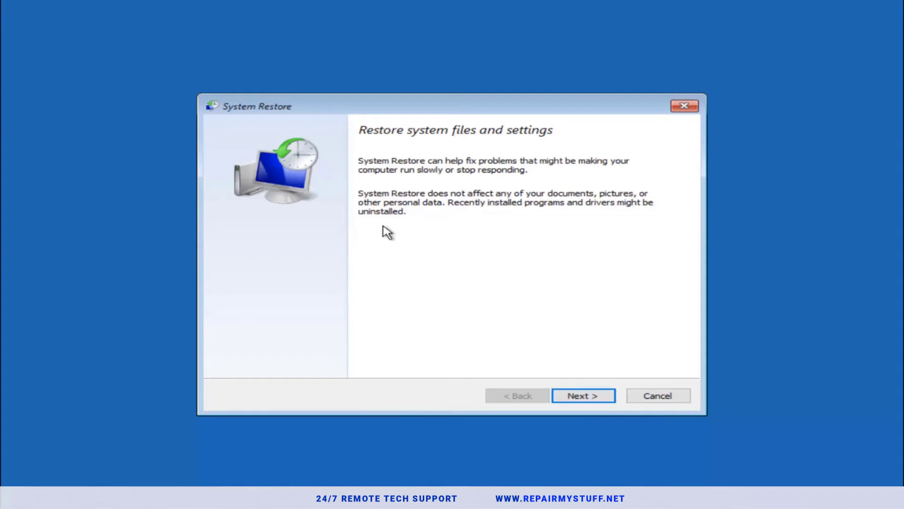
pyautogui.click(557, 399)
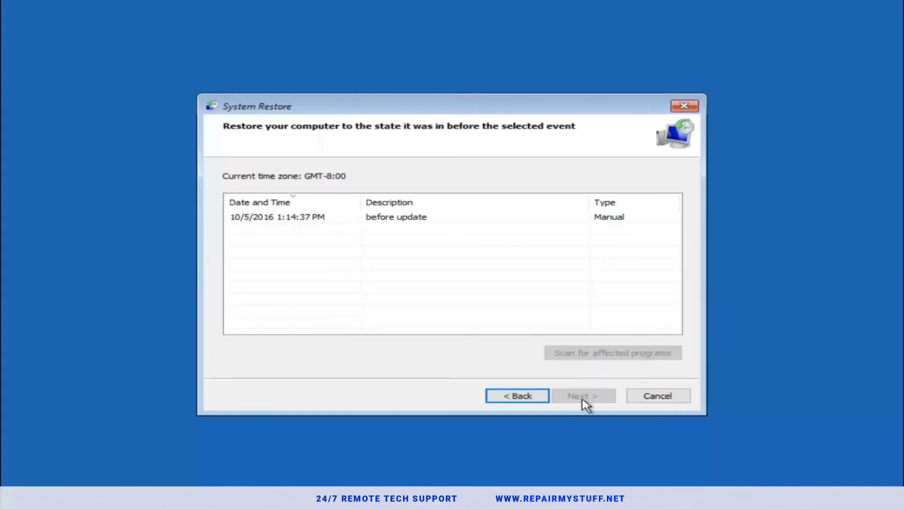
# Select the 10/5/2016 'before update' restore point for C: and finish the wizard
pyautogui.click(259, 225)
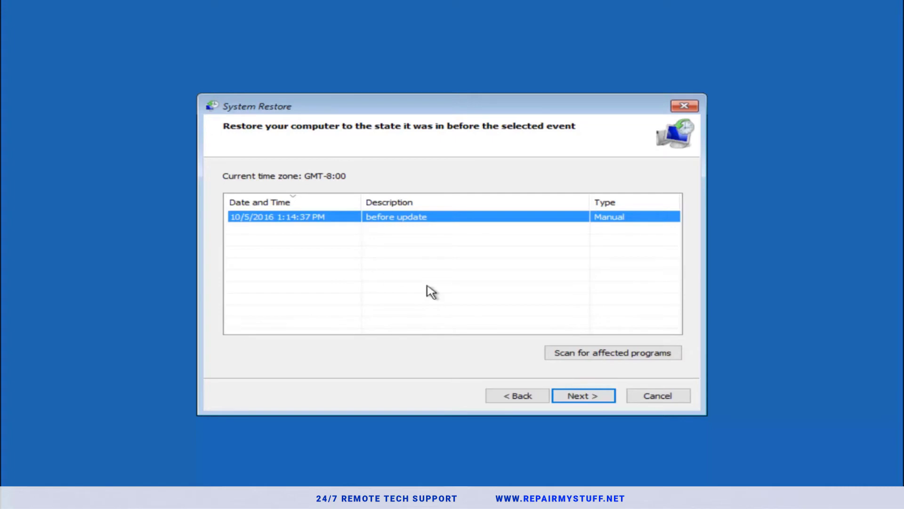
pyautogui.click(584, 398)
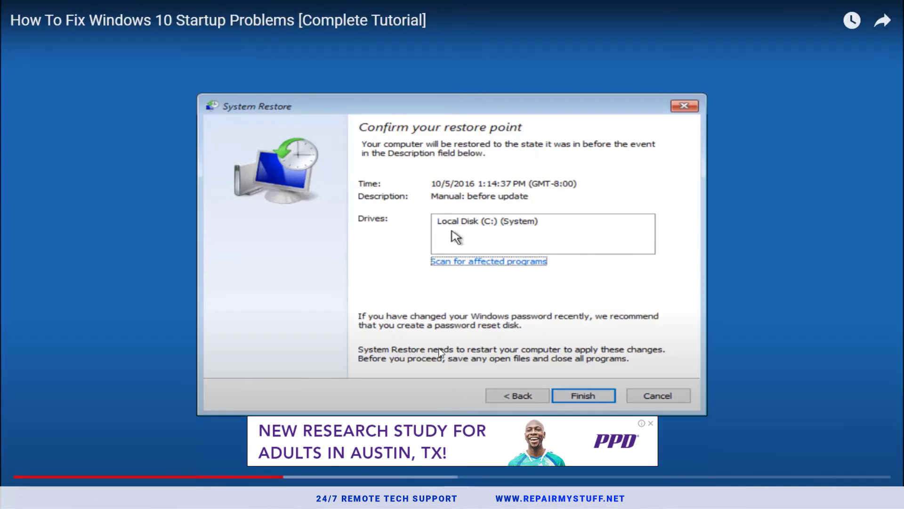
pyautogui.click(651, 423)
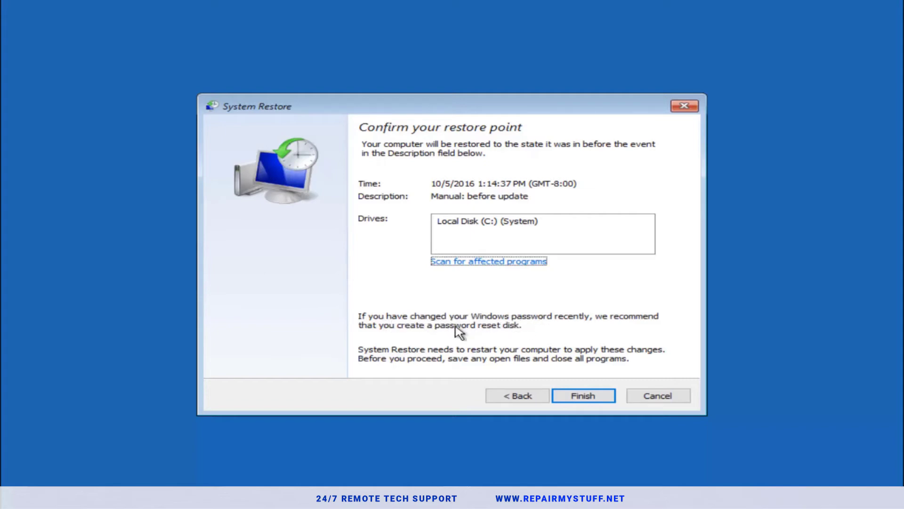
pyautogui.click(589, 403)
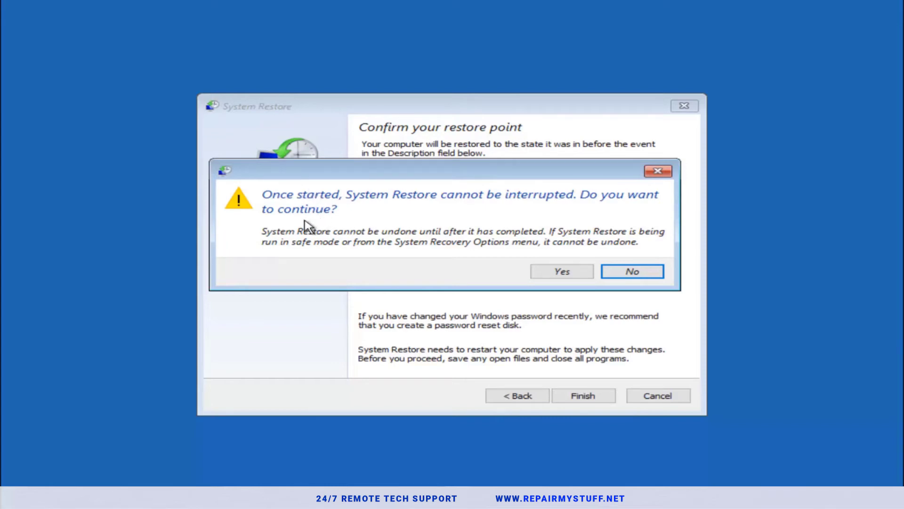
# Confirm the uninterruptible restore to 'before update' and let it run through the reboot
pyautogui.click(550, 273)
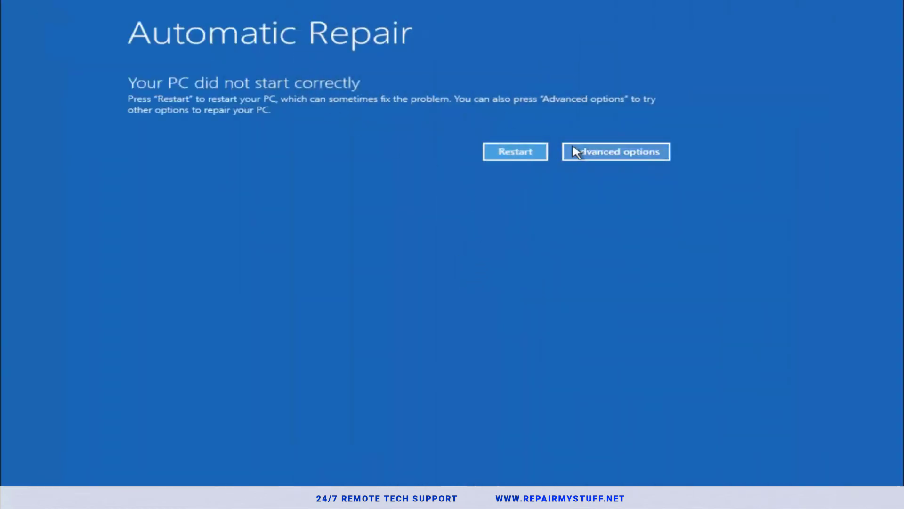
# Run Startup Repair from Troubleshoot > Advanced options and let it diagnose the startup disk
pyautogui.click(606, 155)
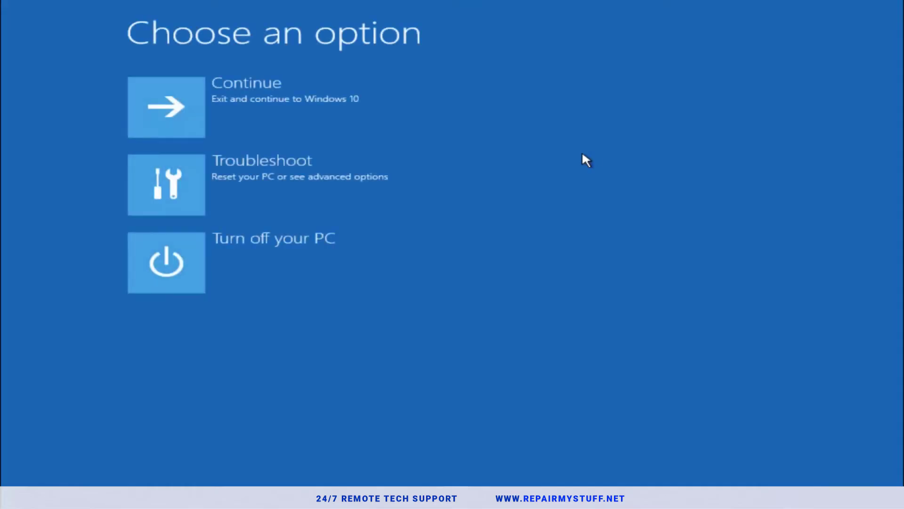
pyautogui.click(211, 182)
pyautogui.click(208, 180)
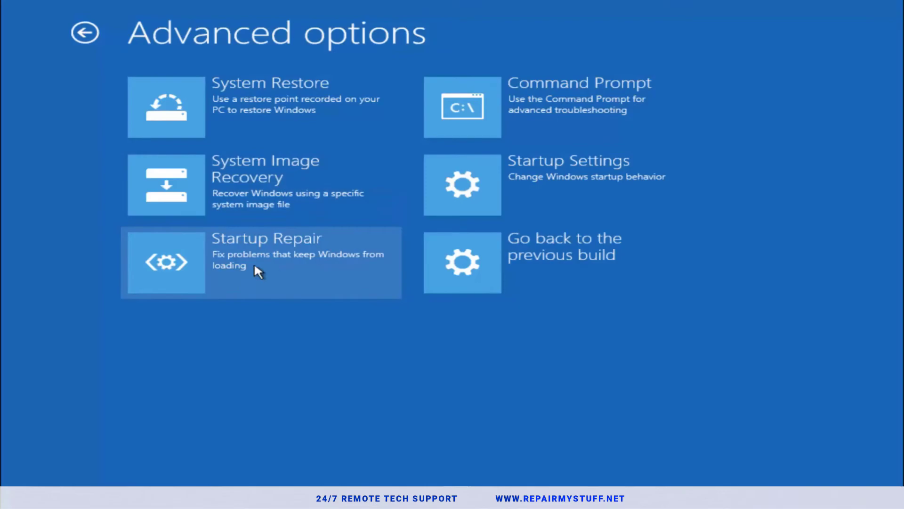
pyautogui.click(247, 245)
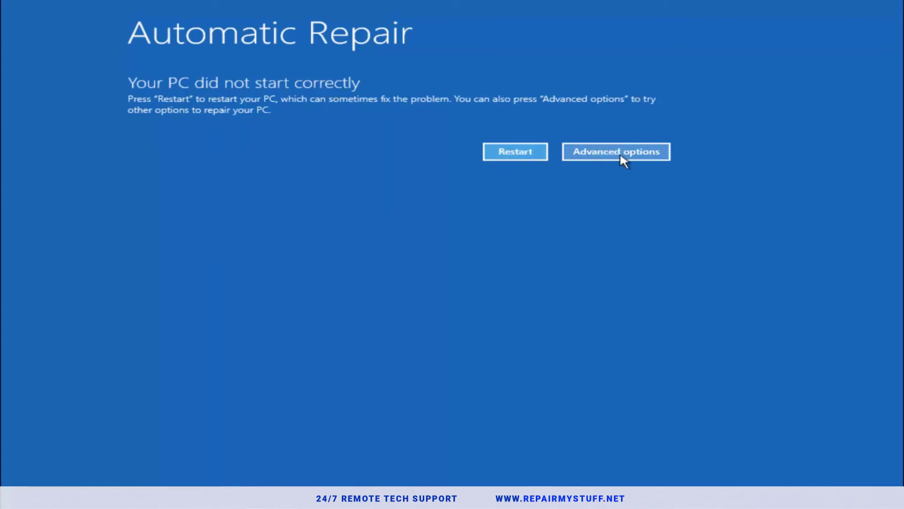
# Open Command Prompt from Troubleshoot > Advanced options, landing at X:\windows\system32
pyautogui.click(603, 150)
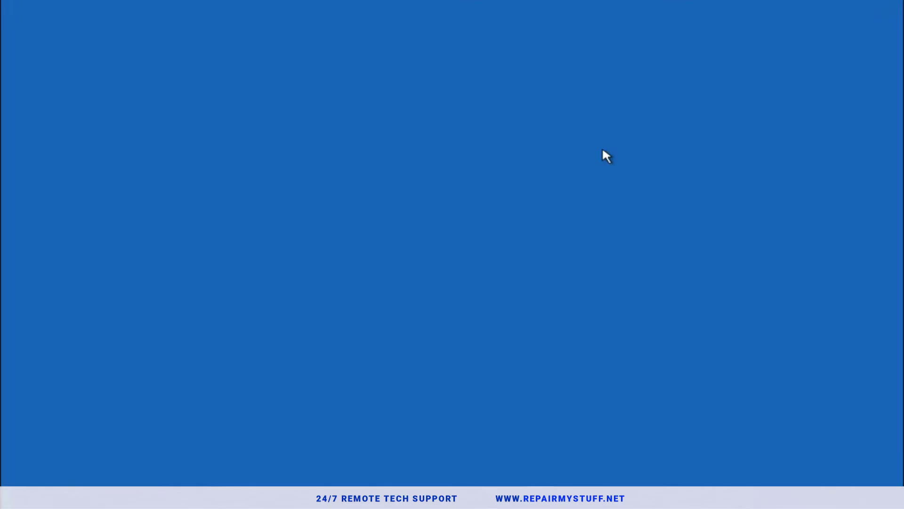
pyautogui.click(173, 193)
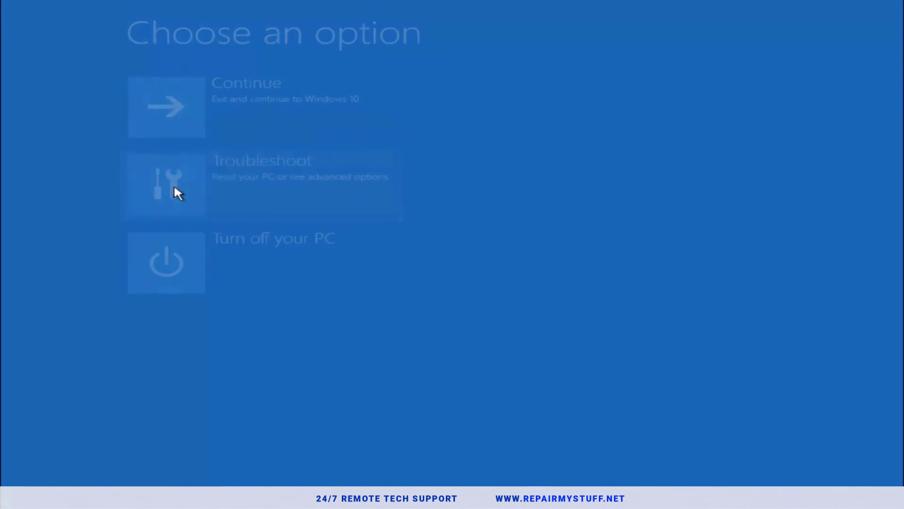
pyautogui.click(207, 178)
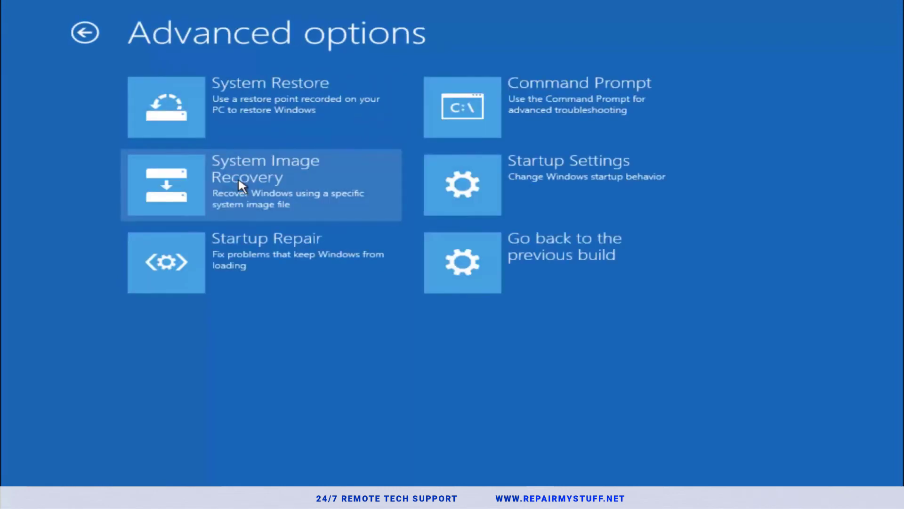
pyautogui.click(584, 112)
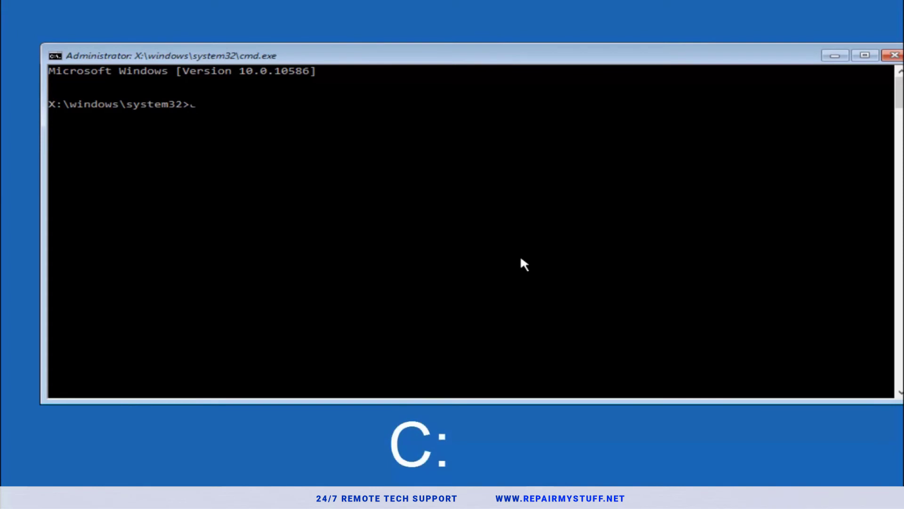
# Switch to drive C: with 'c:' and list its contents with 'dir'
pyautogui.write('c:')
pyautogui.press('Return')
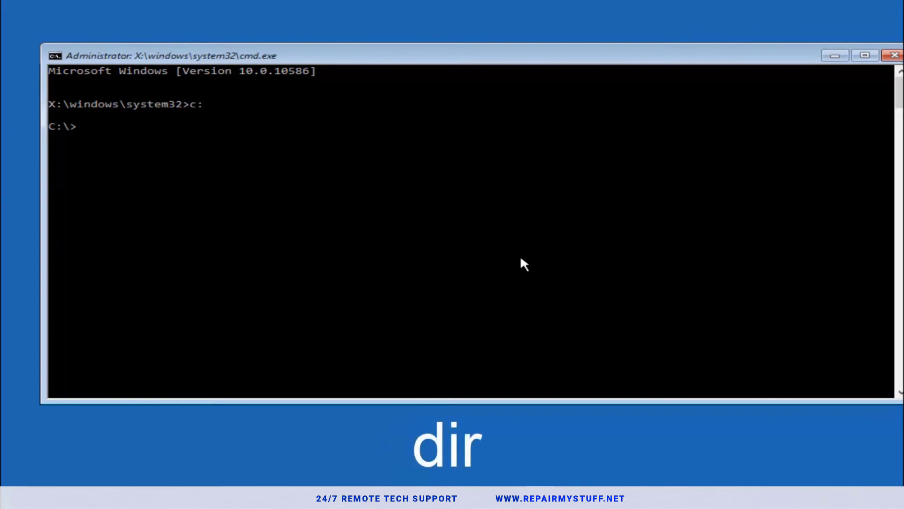
pyautogui.write('dir')
pyautogui.press('Return')
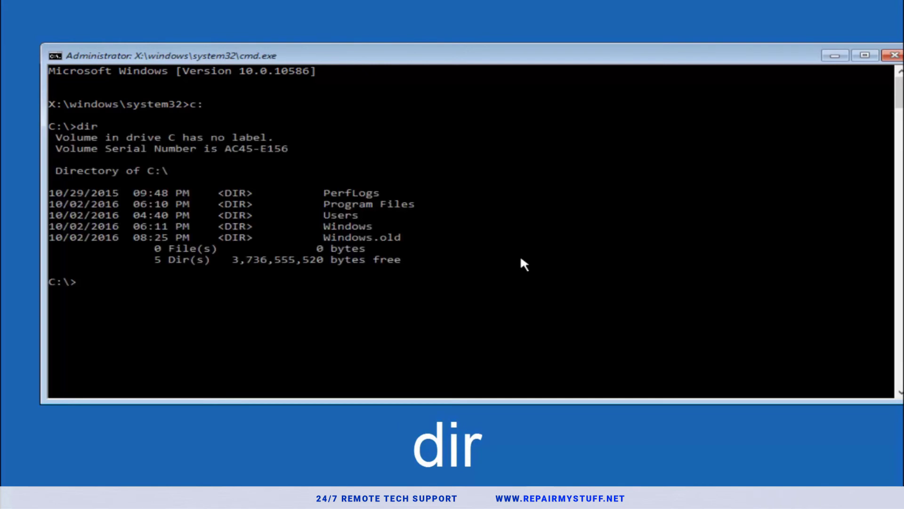
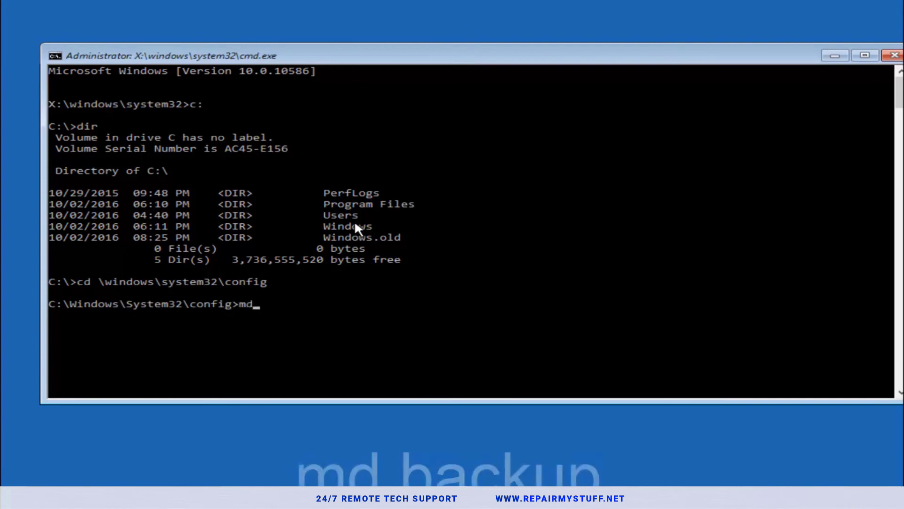
# Create a 'backup' folder inside C:\Windows\System32\config with the md command
pyautogui.write(' backup')
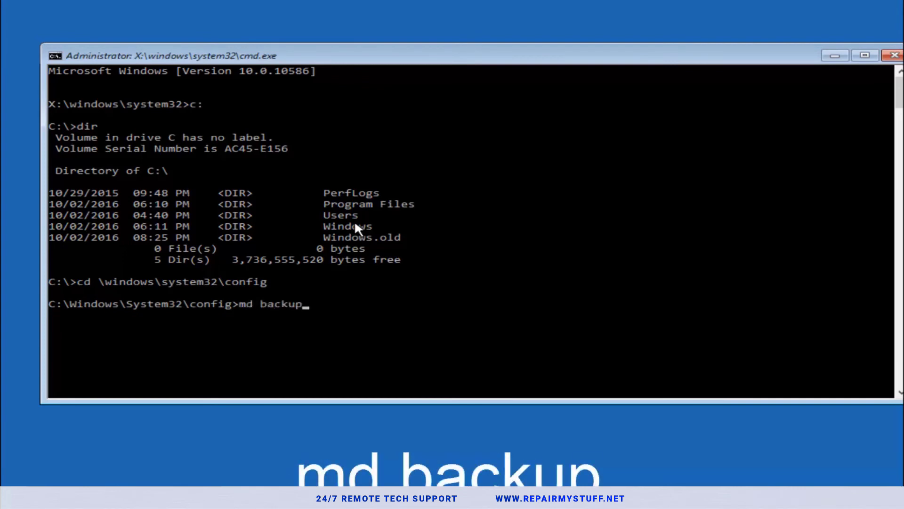
pyautogui.write('1')
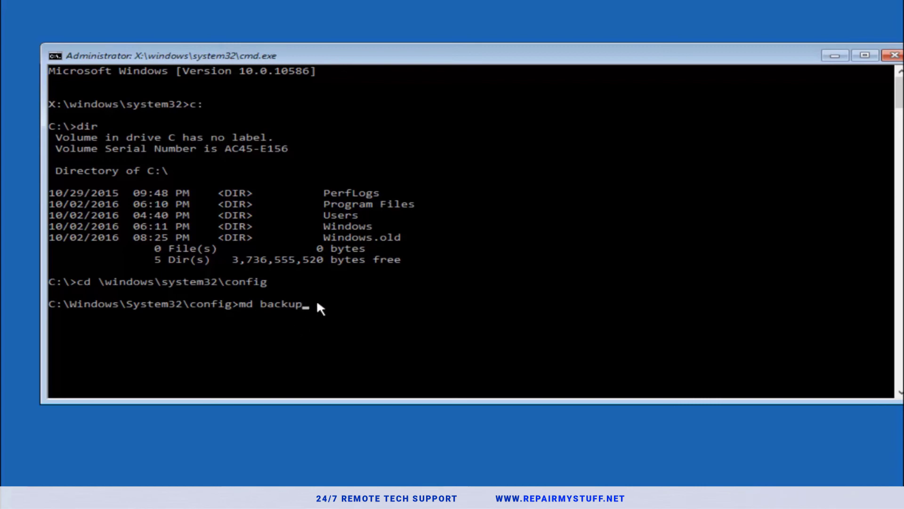
pyautogui.press('Return')
# Run 'copy *.* backup' to copy SAM, SECURITY, SOFTWARE, SYSTEM and other config files into backup
pyautogui.write('copy ')
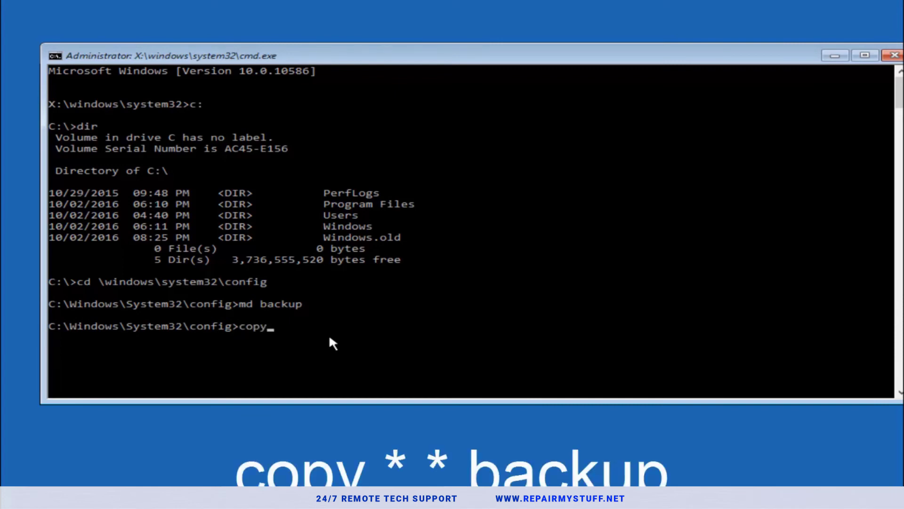
pyautogui.write('*.* backup')
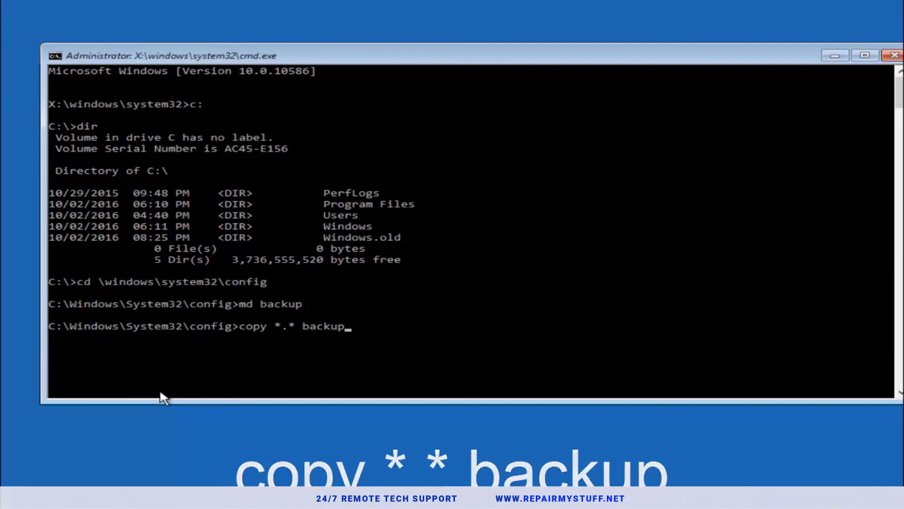
pyautogui.press('Return')
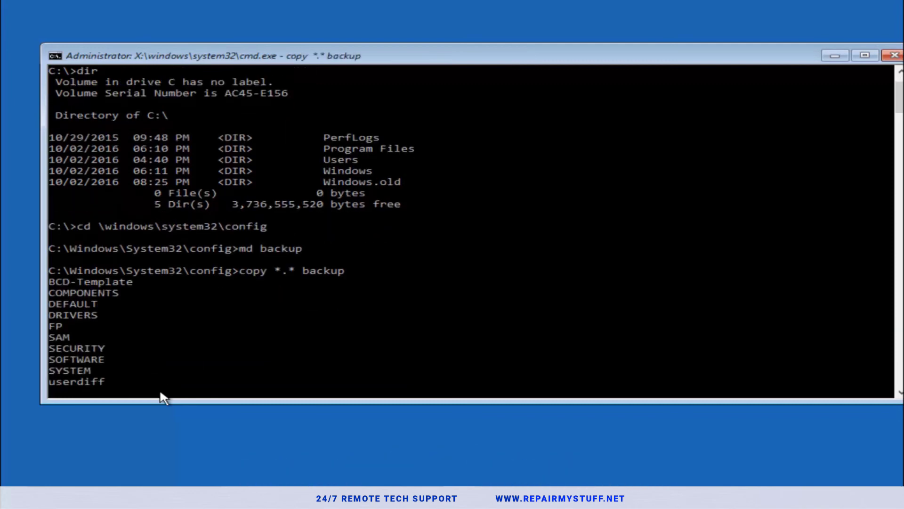
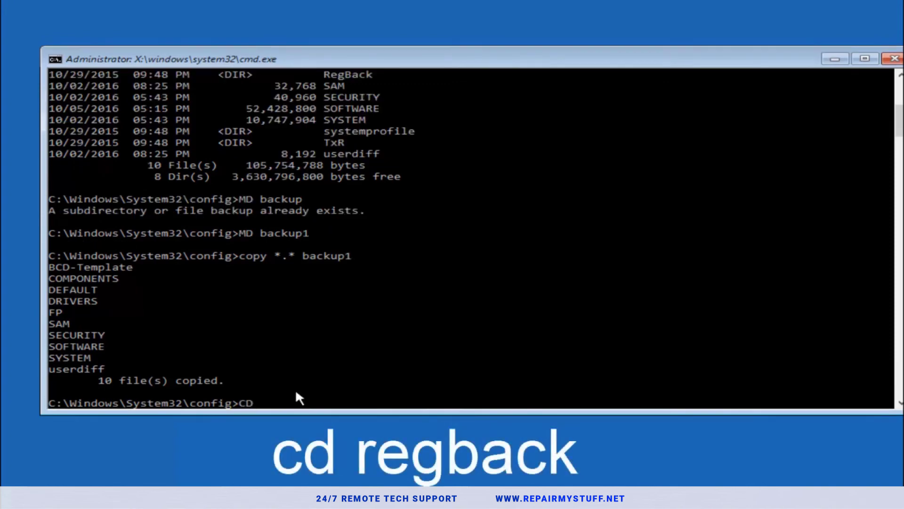
# Change into the RegBack directory with CD regback
pyautogui.write('regback')
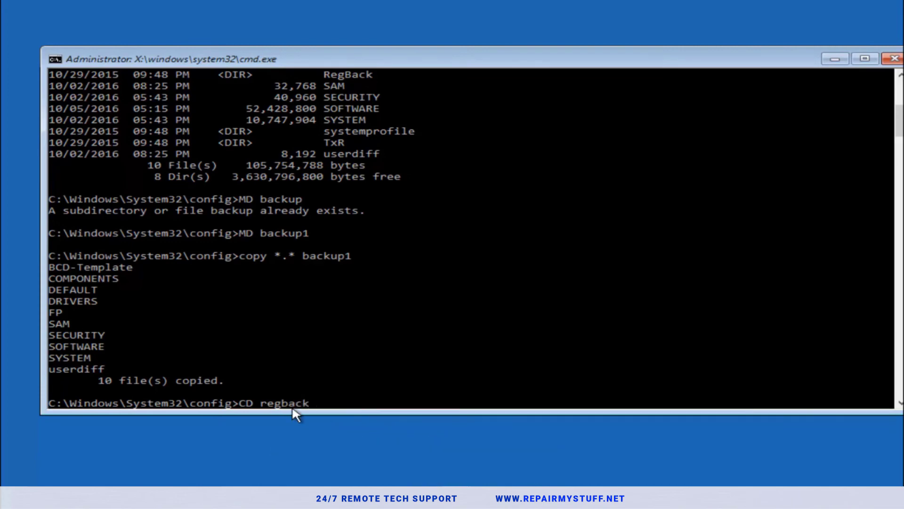
pyautogui.press('Return')
# List the RegBack hive files (DEFAULT, SAM, SECURITY, SOFTWARE, SYSTEM) and begin a copy command
pyautogui.write('dir')
pyautogui.press('Return')
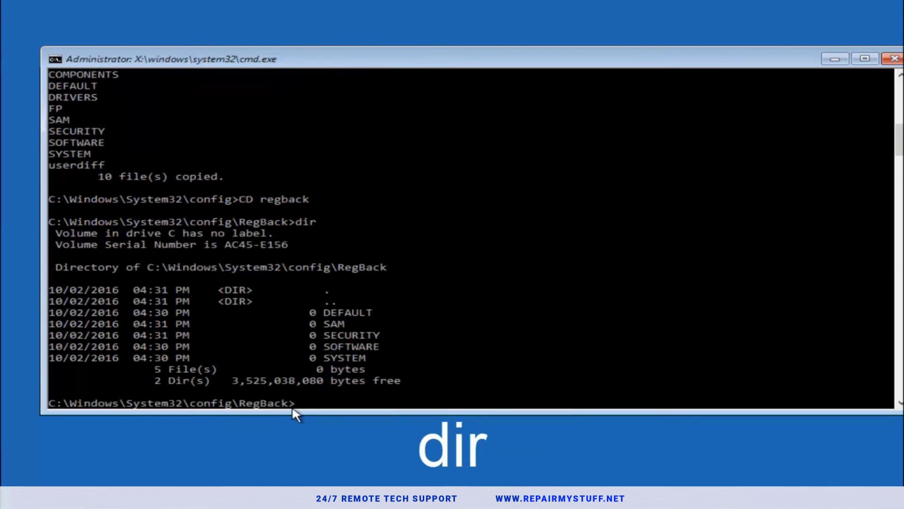
pyautogui.write('copy')
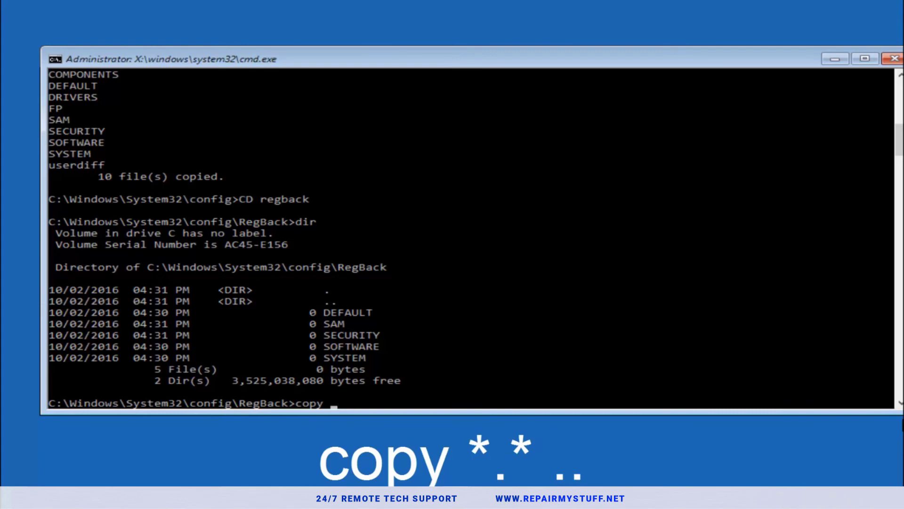
# Copy *.* from RegBack into the parent config folder, overwriting All, so 5 files are copied
pyautogui.write('*.* ..')
pyautogui.press('Return')
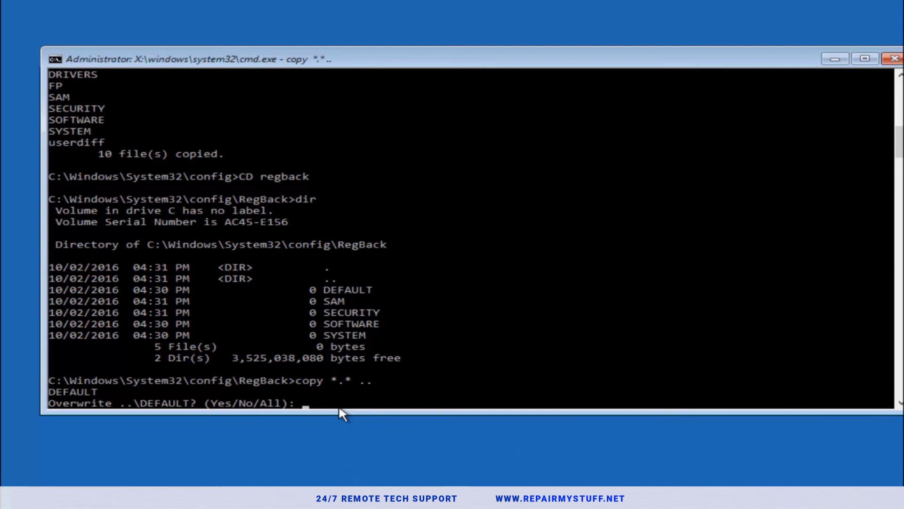
pyautogui.write('A')
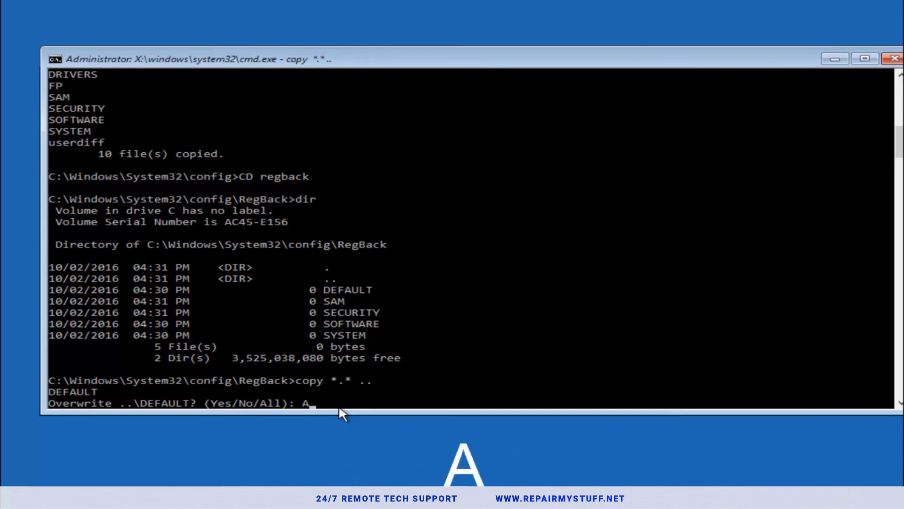
pyautogui.press('Return')
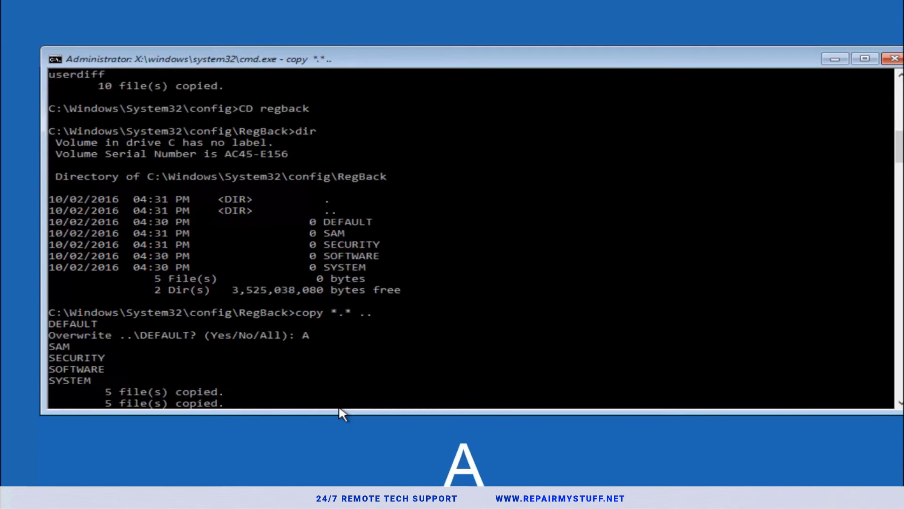